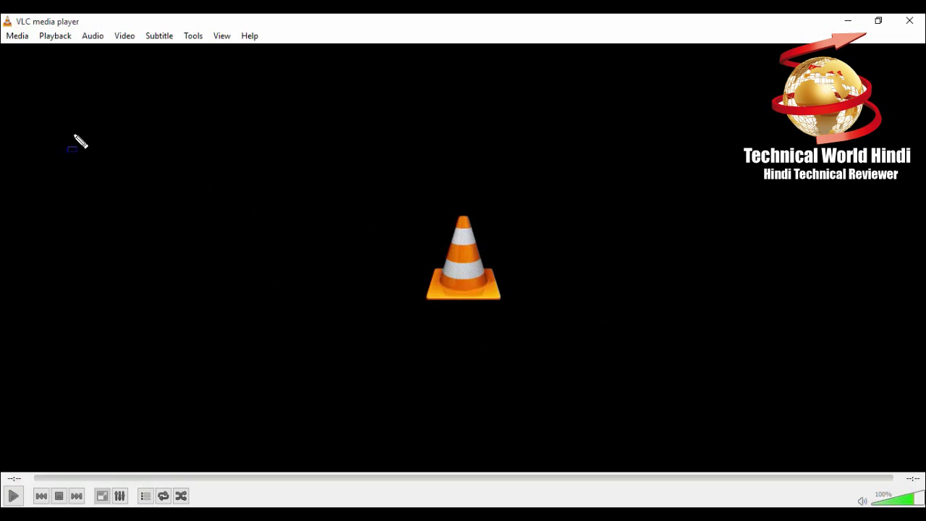
Step: Open the Convert / Save window for selecting the media to convert
{"action": "left_click_drag", "start_coordinate": [2, 30], "coordinate": [36, 50]}
{"action": "left_click", "coordinate": [18, 37]}
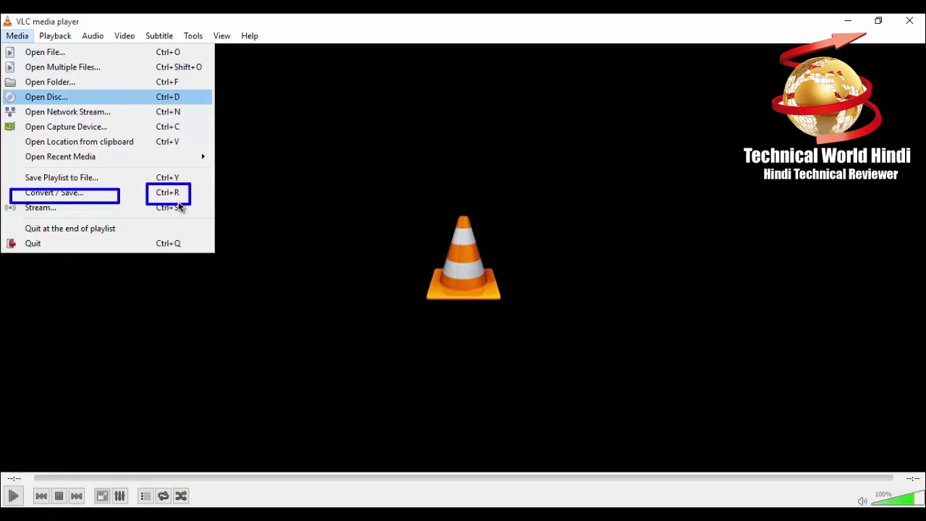
{"action": "left_click", "coordinate": [119, 192]}
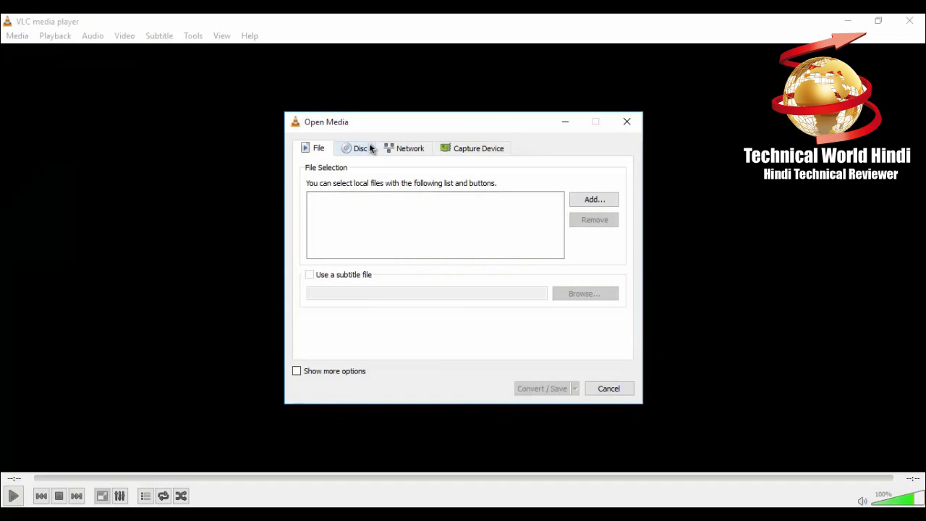
{"action": "left_click_drag", "start_coordinate": [378, 127], "coordinate": [371, 123]}
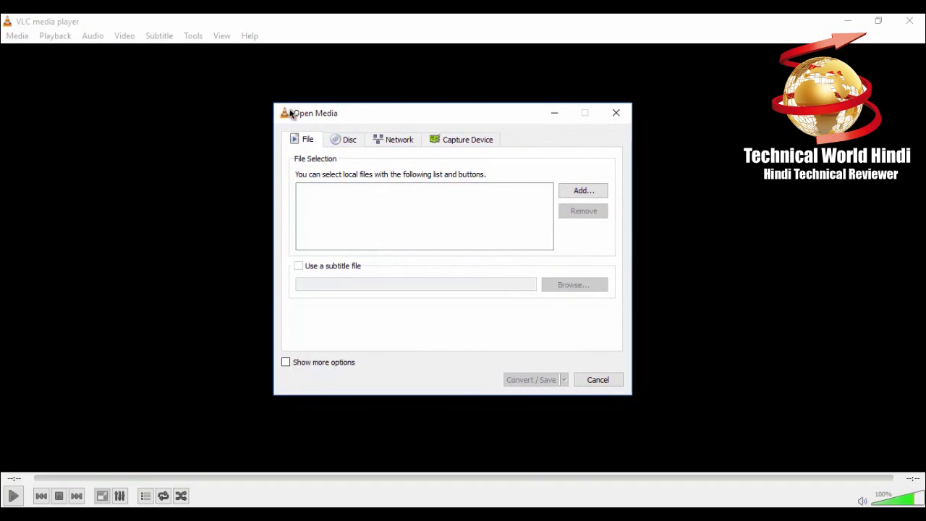
{"action": "mouse_move", "coordinate": [631, 394]}
{"action": "left_mouse_down"}
{"action": "mouse_move", "coordinate": [594, 364]}
{"action": "mouse_move", "coordinate": [634, 395]}
{"action": "left_mouse_up"}
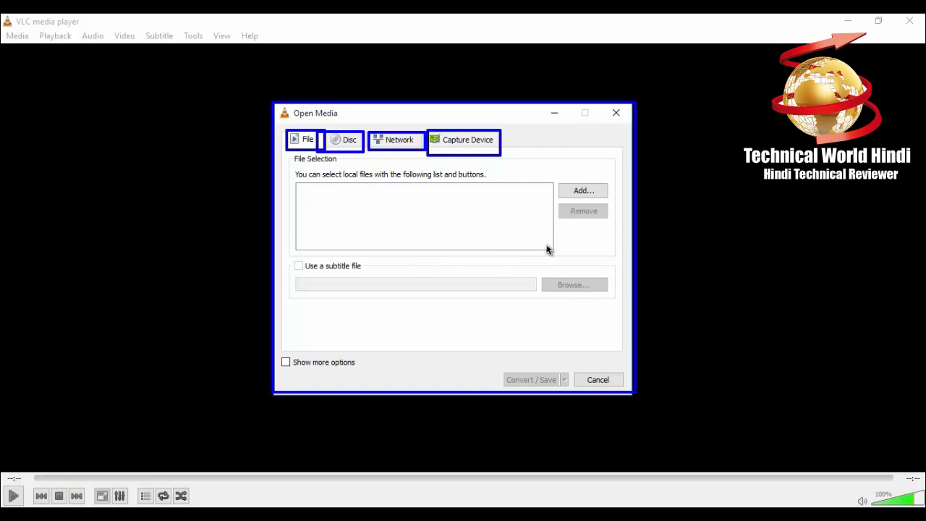
Step: Add the Capture_14 video from the Videos Creatror\Note 5 folder on drive F: as the file to convert
{"action": "left_click", "coordinate": [584, 190]}
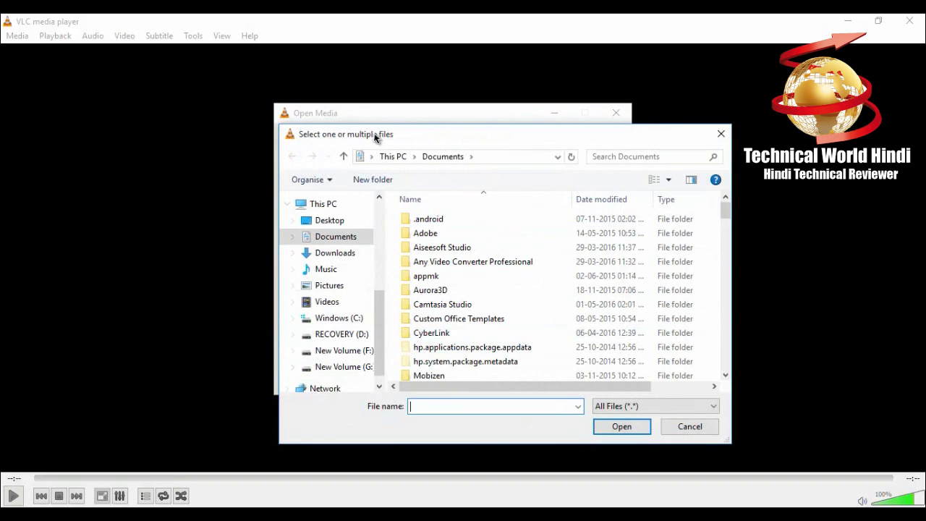
{"action": "left_click_drag", "start_coordinate": [415, 145], "coordinate": [374, 125]}
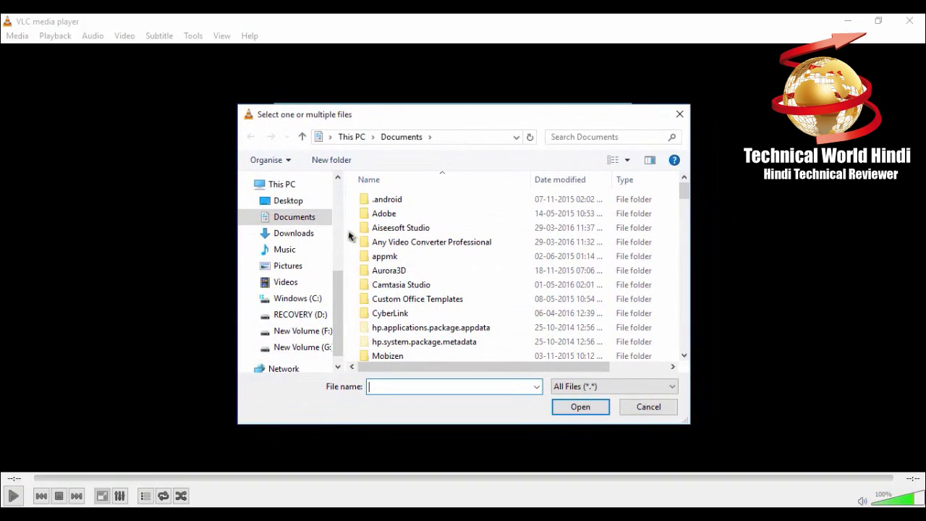
{"action": "left_click", "coordinate": [321, 346]}
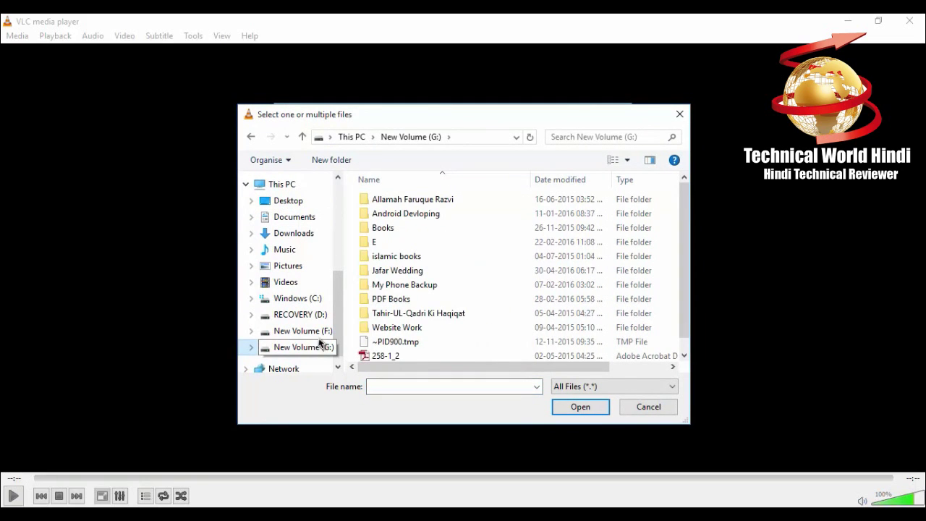
{"action": "left_click", "coordinate": [319, 331]}
{"action": "double_click", "coordinate": [399, 274]}
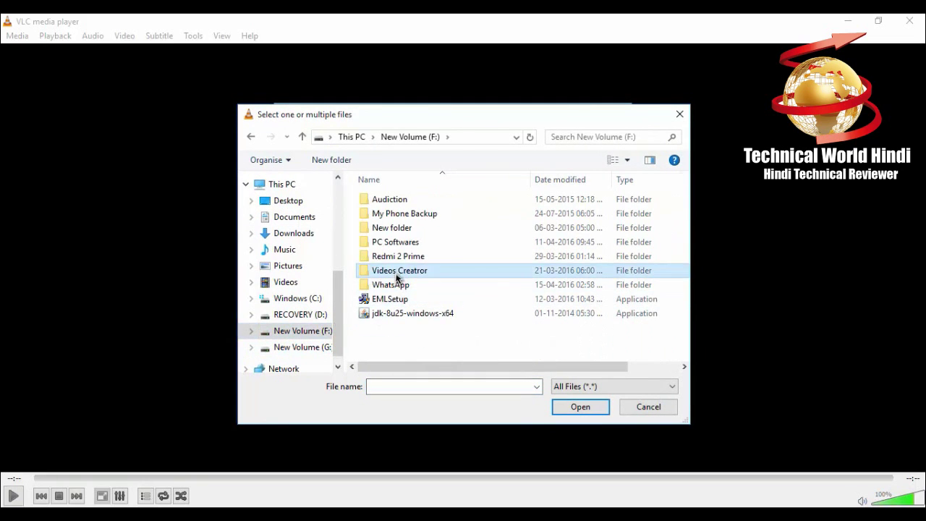
{"action": "double_click", "coordinate": [495, 227]}
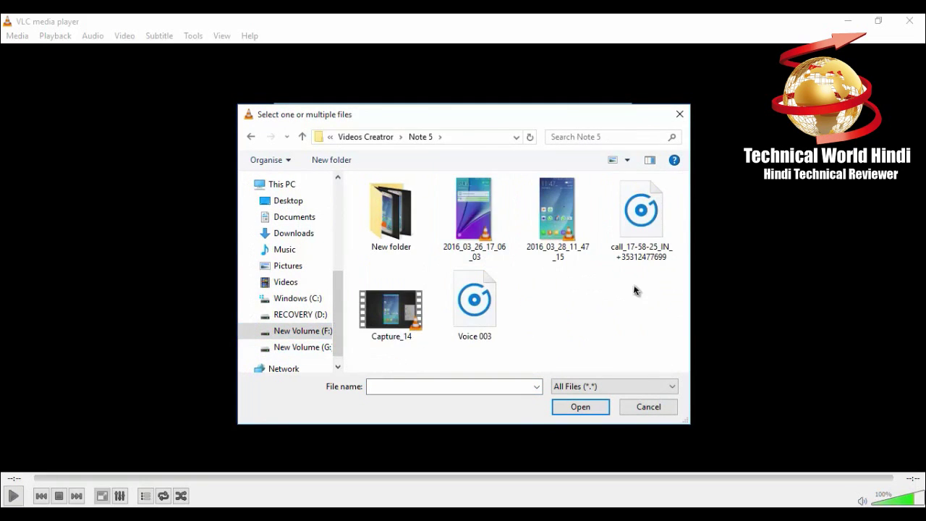
{"action": "left_click", "coordinate": [394, 340]}
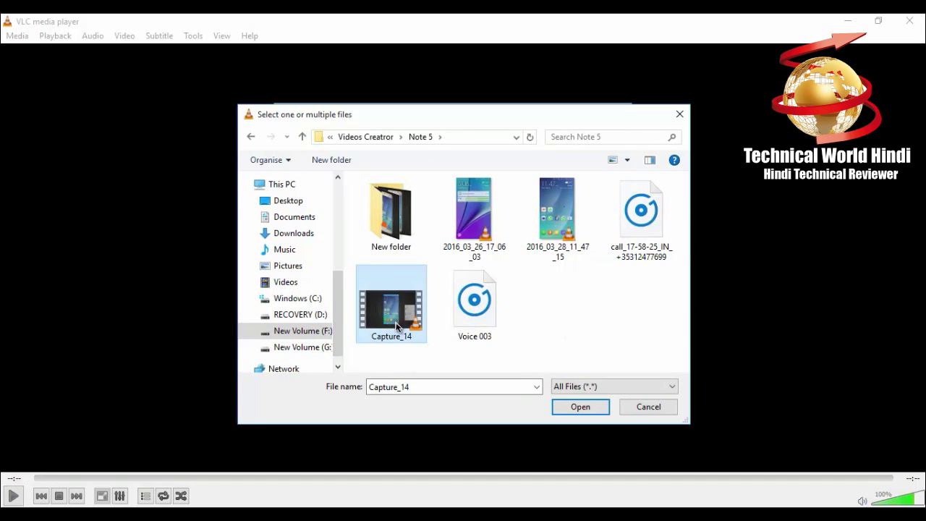
{"action": "double_click", "coordinate": [397, 327]}
Step: Proceed to the conversion settings for the added video
{"action": "mouse_move", "coordinate": [297, 183]}
{"action": "left_mouse_down"}
{"action": "mouse_move", "coordinate": [420, 215]}
{"action": "mouse_move", "coordinate": [465, 209]}
{"action": "left_mouse_up"}
{"action": "left_click_drag", "start_coordinate": [491, 365], "coordinate": [574, 396]}
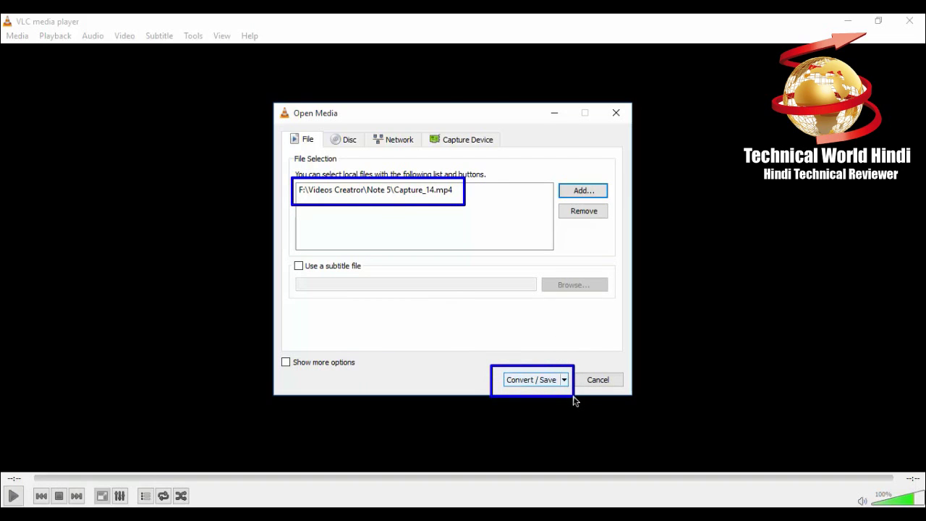
{"action": "left_click", "coordinate": [521, 378]}
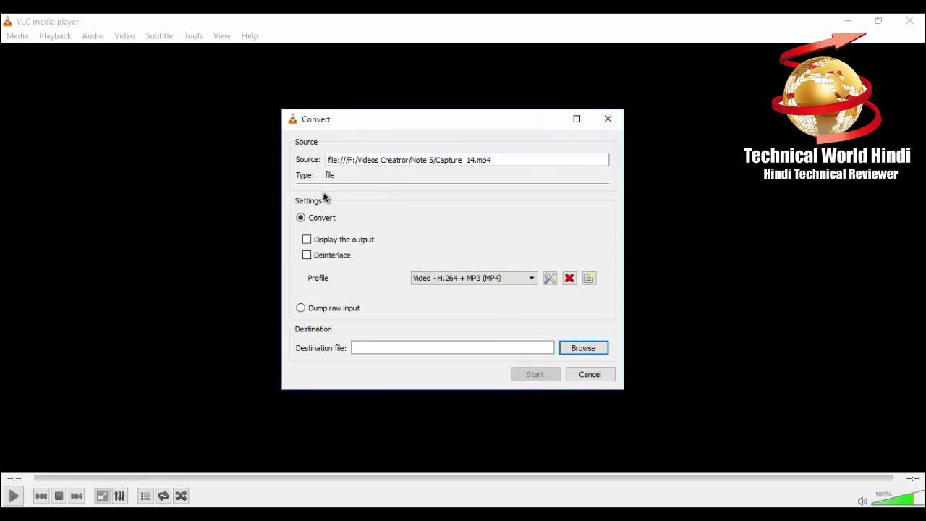
Step: Set the conversion profile to Audio - MP3, then view the new-profile options and dismiss them without creating one
{"action": "mouse_move", "coordinate": [290, 149]}
{"action": "left_mouse_down"}
{"action": "mouse_move", "coordinate": [449, 180]}
{"action": "mouse_move", "coordinate": [514, 174]}
{"action": "left_mouse_up"}
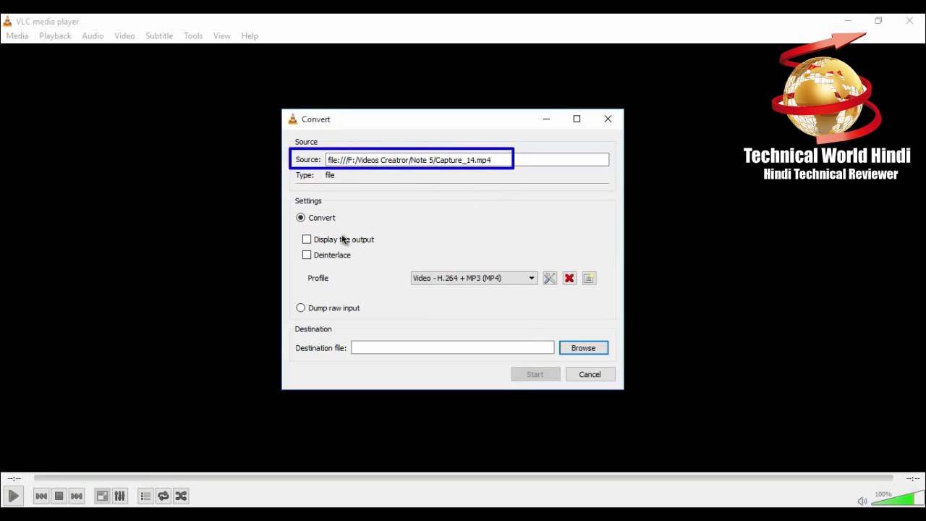
{"action": "mouse_move", "coordinate": [296, 229]}
{"action": "left_mouse_down"}
{"action": "mouse_move", "coordinate": [331, 249]}
{"action": "mouse_move", "coordinate": [392, 254]}
{"action": "left_mouse_up"}
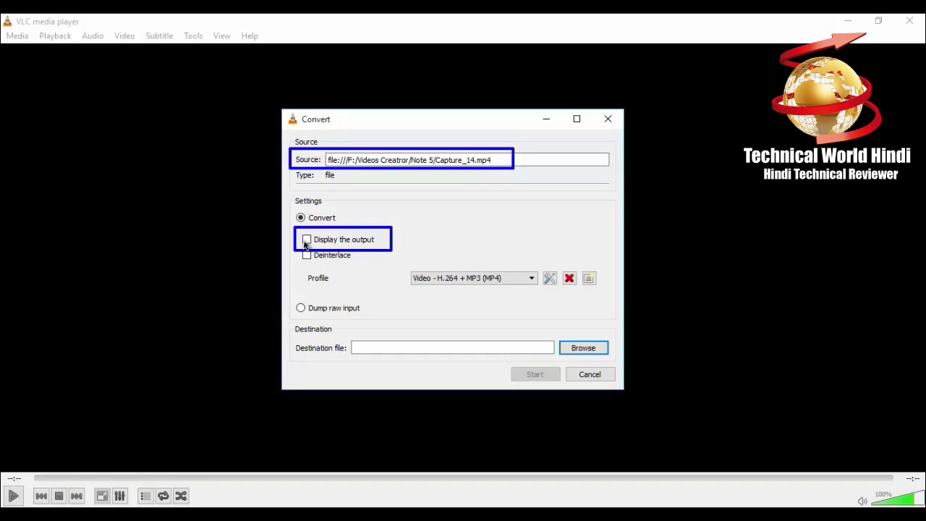
{"action": "left_click_drag", "start_coordinate": [396, 258], "coordinate": [546, 301]}
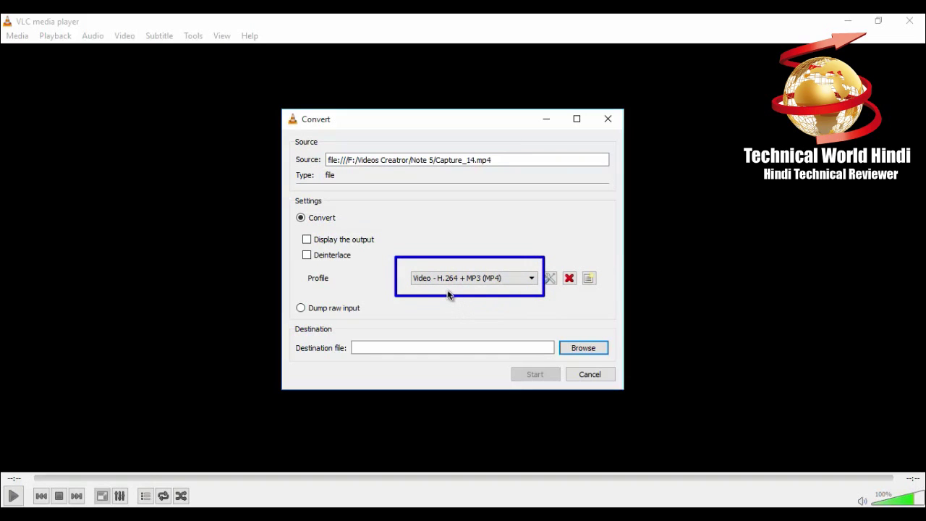
{"action": "left_click", "coordinate": [532, 278]}
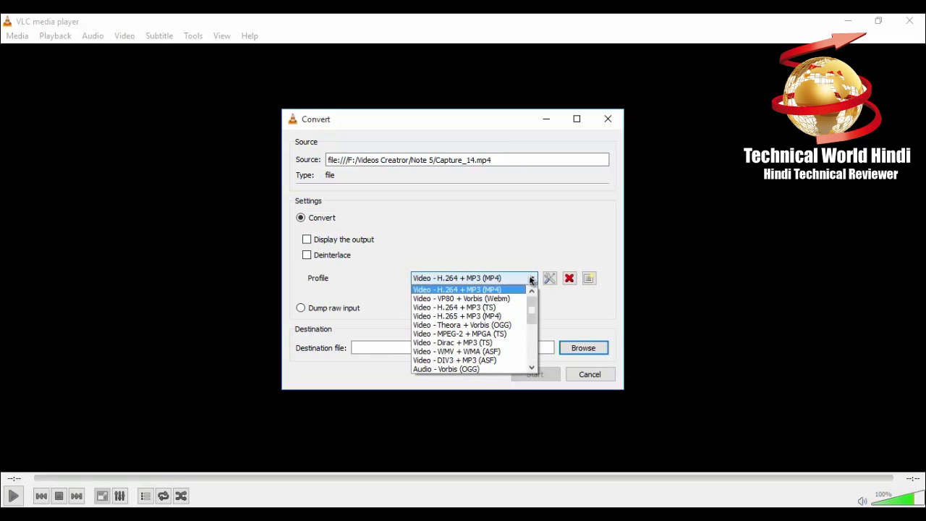
{"action": "left_click_drag", "start_coordinate": [533, 306], "coordinate": [533, 326]}
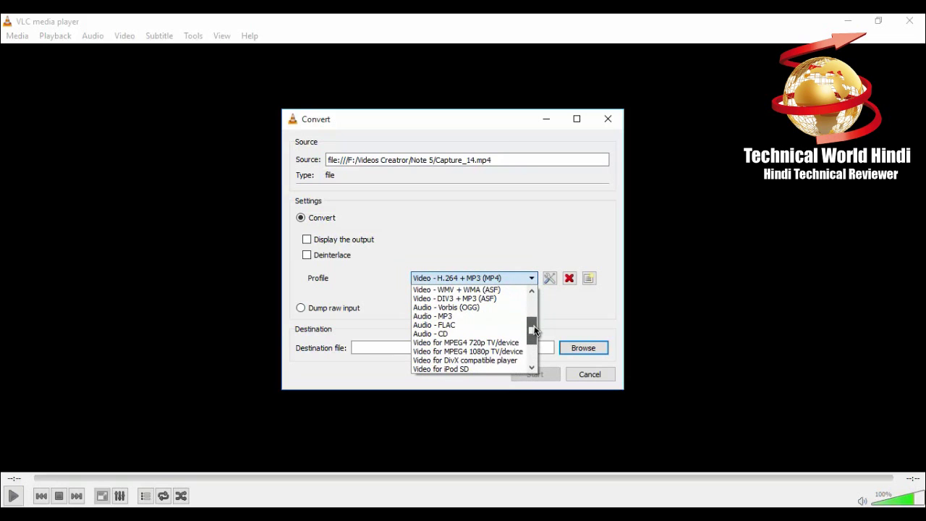
{"action": "left_click", "coordinate": [444, 316]}
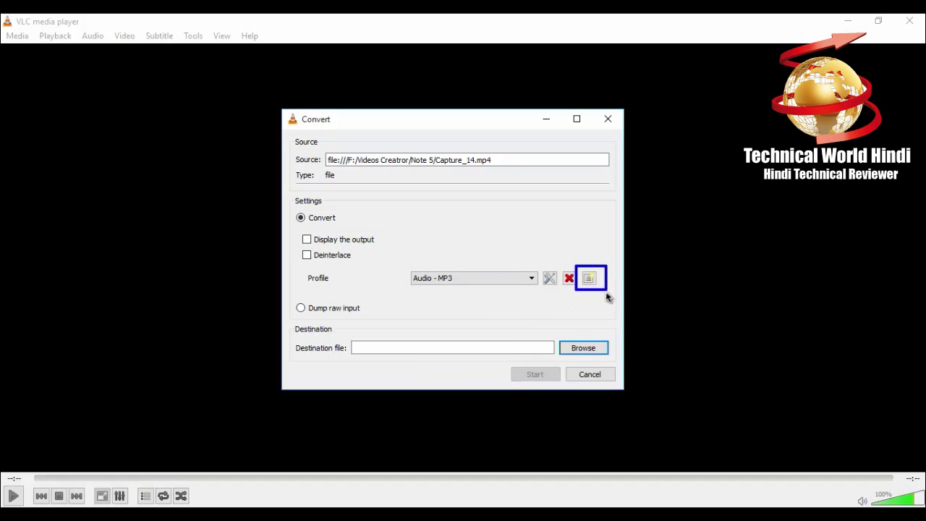
{"action": "left_click", "coordinate": [589, 280]}
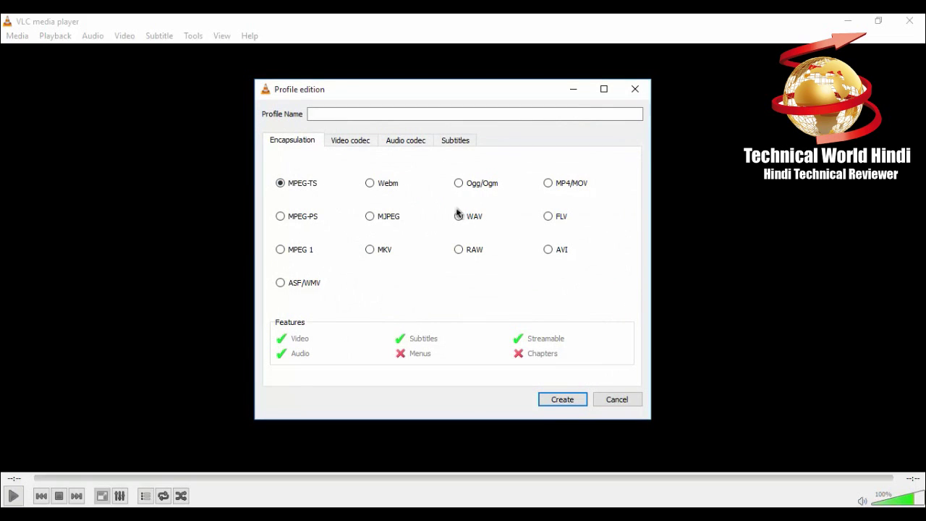
{"action": "left_click", "coordinate": [619, 400]}
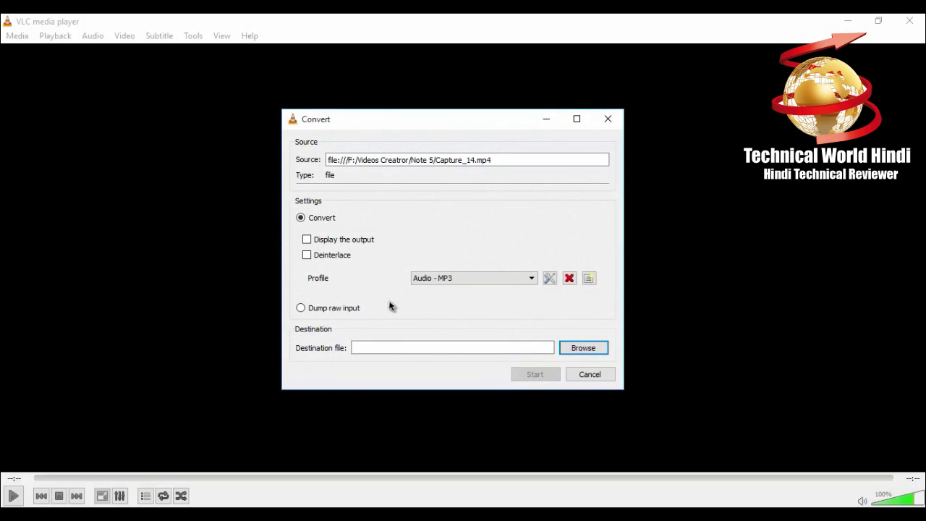
Step: Set the destination file to test.mp3 in the Note 5 folder
{"action": "left_click", "coordinate": [580, 354]}
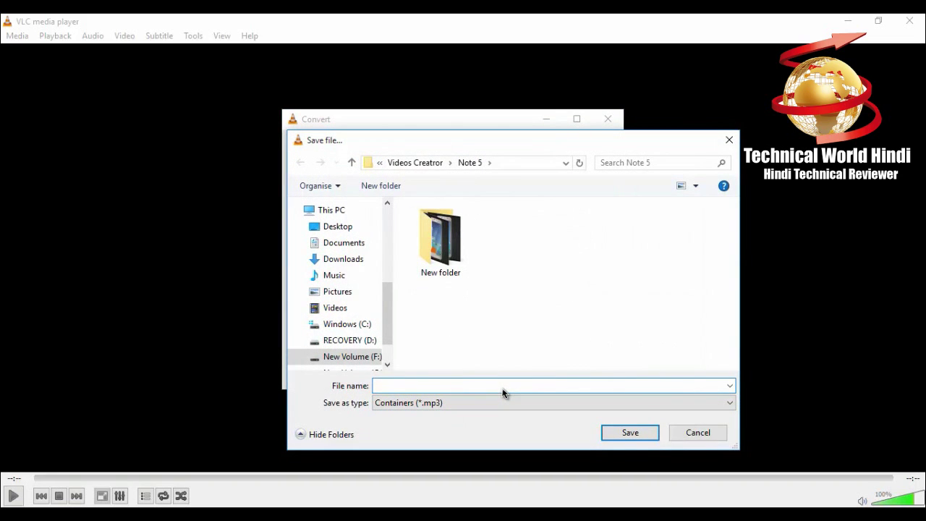
{"action": "type", "text": "test"}
{"action": "left_click", "coordinate": [618, 439]}
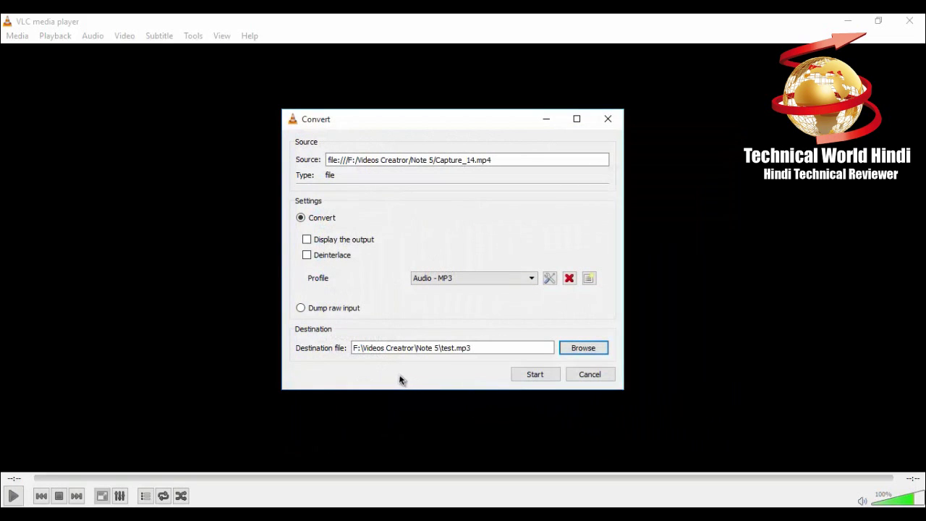
Step: Start converting the video to MP3 and let the conversion finish
{"action": "left_click_drag", "start_coordinate": [292, 142], "coordinate": [523, 185]}
{"action": "left_click_drag", "start_coordinate": [329, 332], "coordinate": [506, 365]}
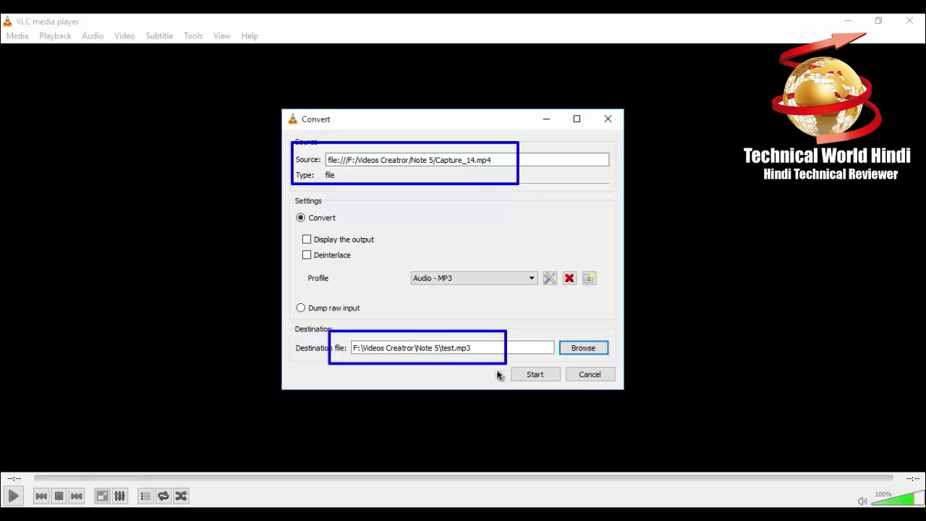
{"action": "left_click_drag", "start_coordinate": [506, 360], "coordinate": [563, 387]}
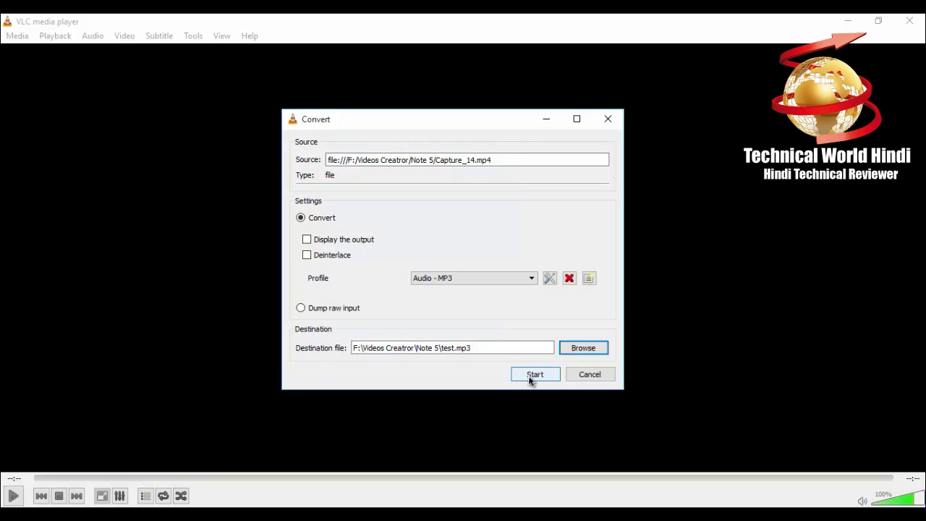
{"action": "left_click", "coordinate": [535, 374]}
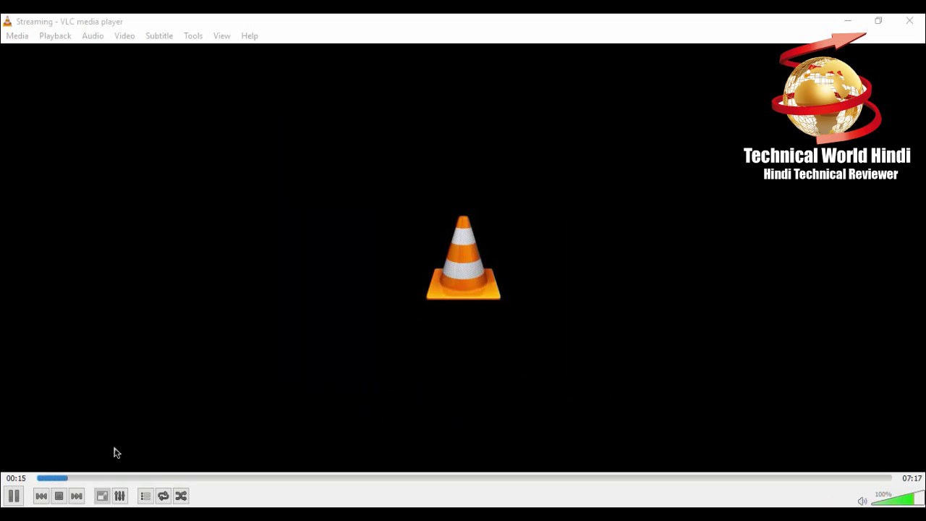
{"action": "mouse_move", "coordinate": [25, 472]}
{"action": "left_mouse_down"}
{"action": "mouse_move", "coordinate": [74, 488]}
{"action": "mouse_move", "coordinate": [323, 494]}
{"action": "mouse_move", "coordinate": [743, 480]}
{"action": "mouse_move", "coordinate": [922, 499]}
{"action": "left_mouse_up"}
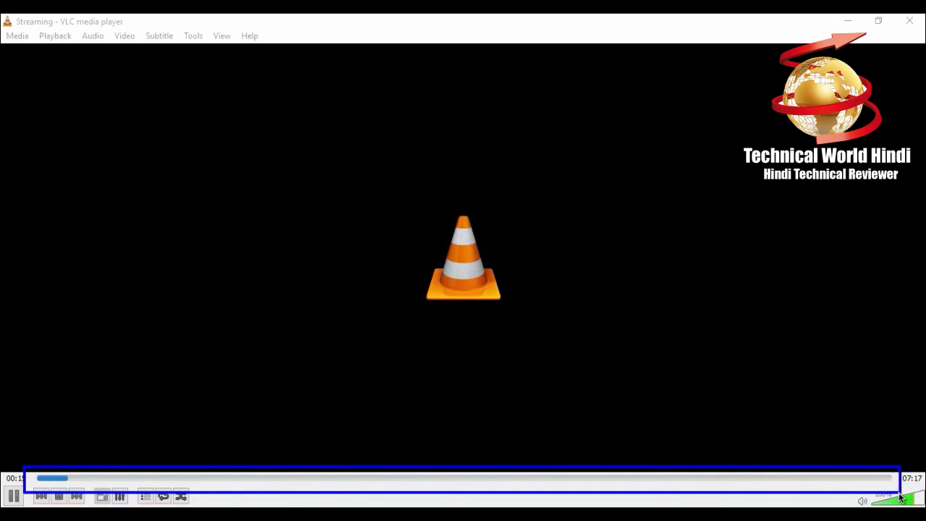
{"action": "left_click", "coordinate": [231, 478]}
{"action": "left_click_drag", "start_coordinate": [232, 481], "coordinate": [257, 479]}
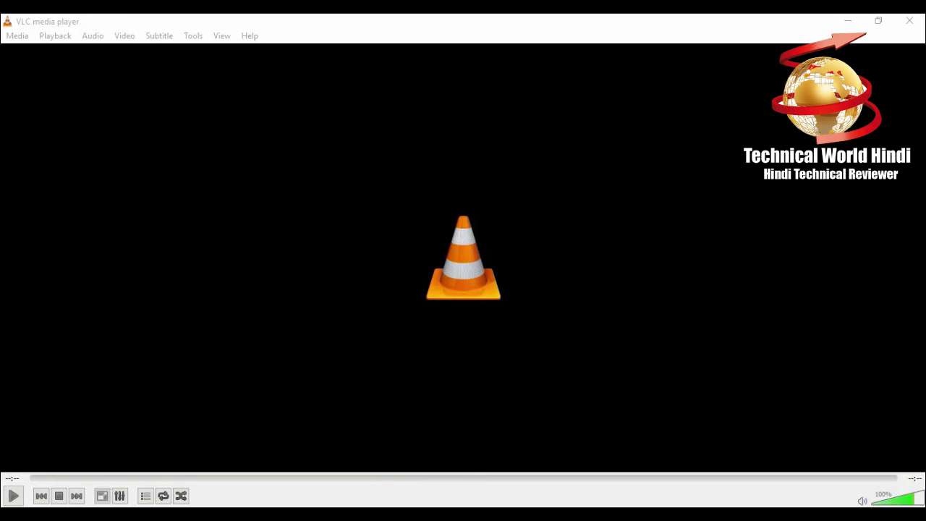
Step: Switch to the Note 5 folder in File Explorer, play the original Capture_14 video briefly and close the player
{"action": "left_click", "coordinate": [480, 475]}
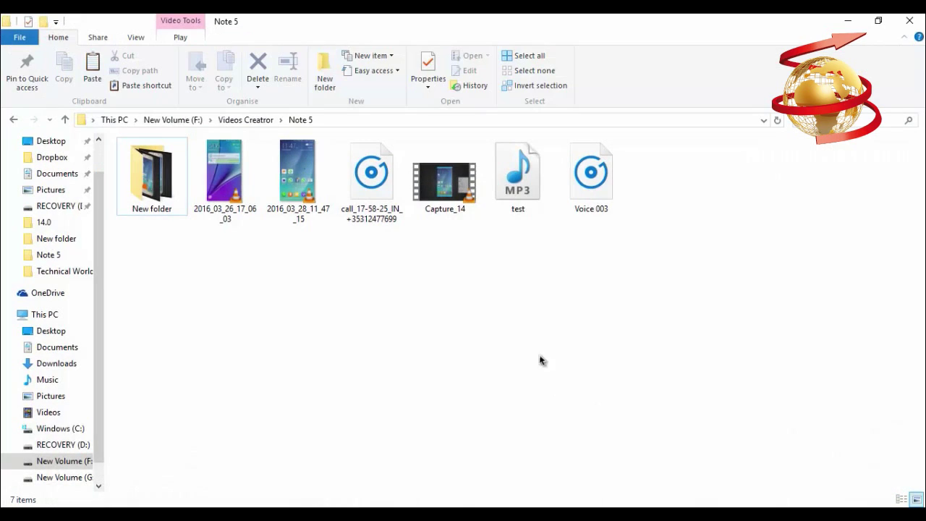
{"action": "double_click", "coordinate": [434, 201]}
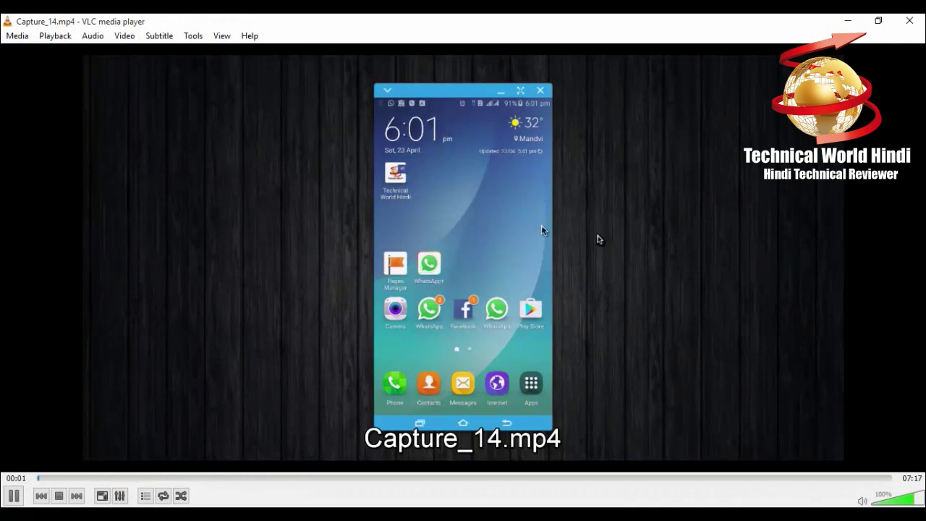
{"action": "left_click", "coordinate": [910, 20]}
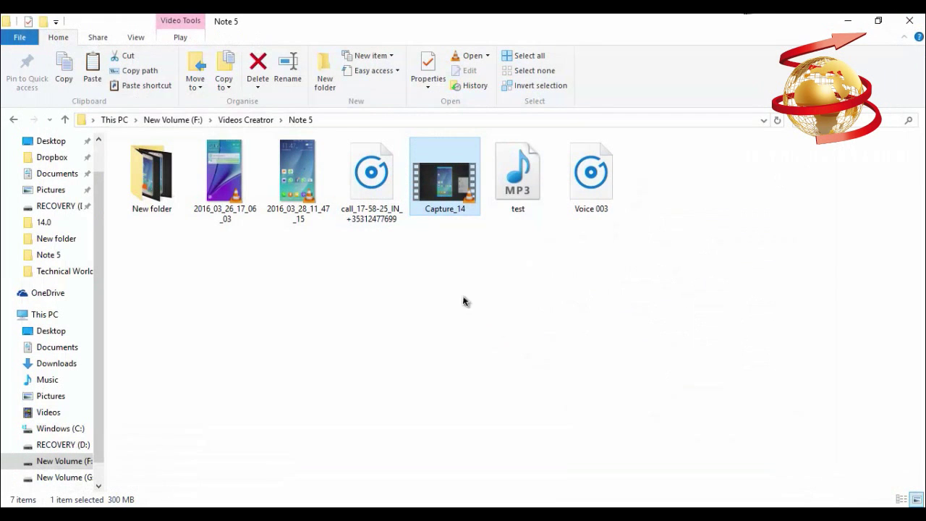
Step: Play the converted test MP3 file to check it, close its player and minimize the folder window
{"action": "mouse_move", "coordinate": [525, 213]}
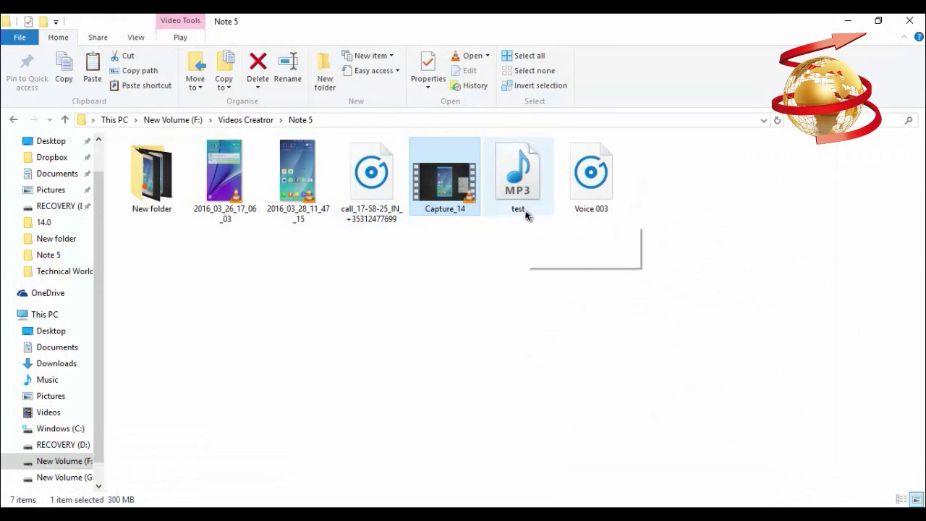
{"action": "left_click", "coordinate": [514, 191]}
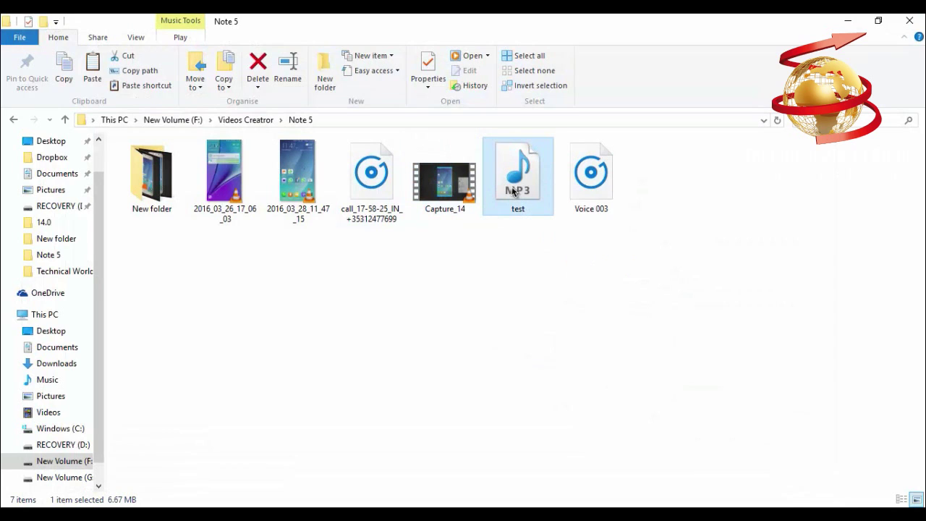
{"action": "key", "text": "Return"}
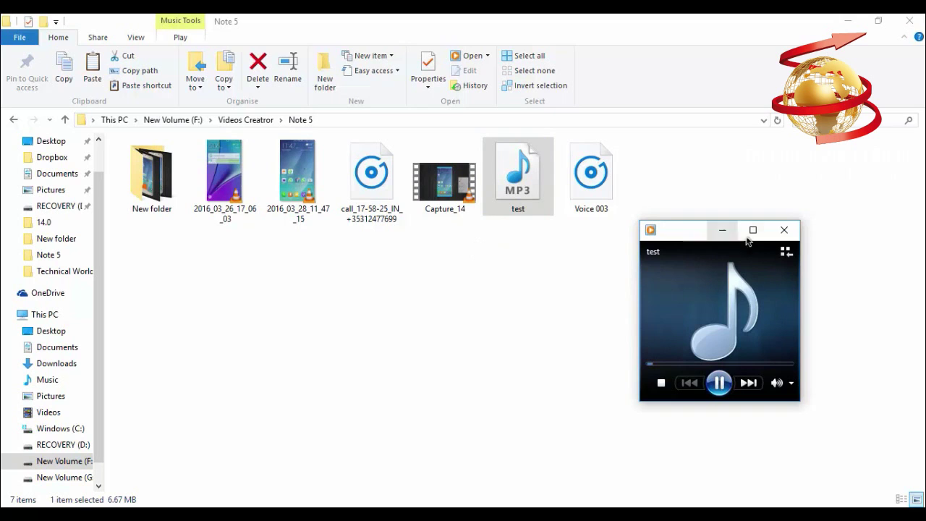
{"action": "left_click", "coordinate": [783, 231]}
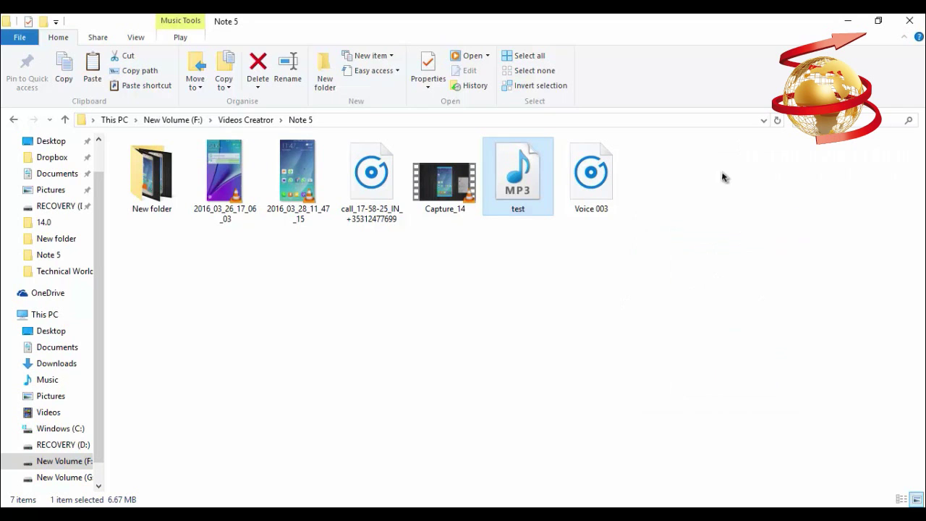
{"action": "left_click", "coordinate": [846, 20]}
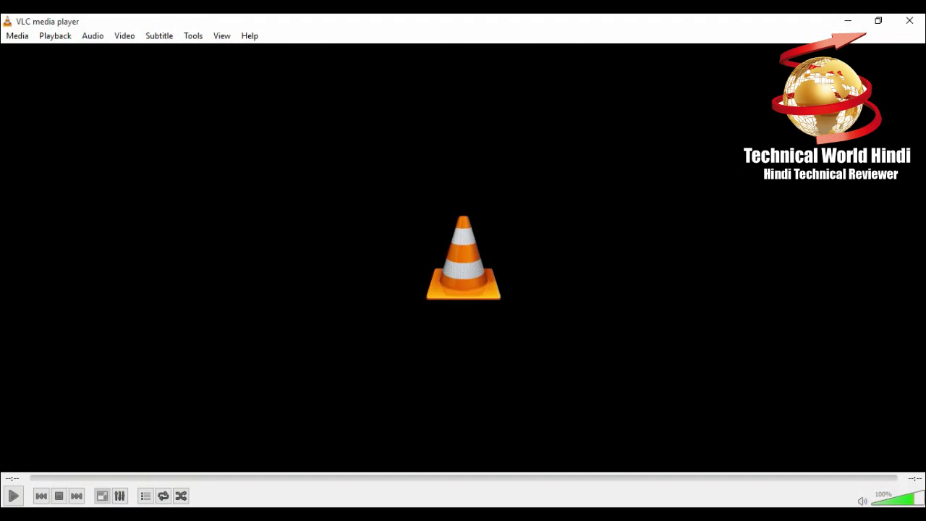